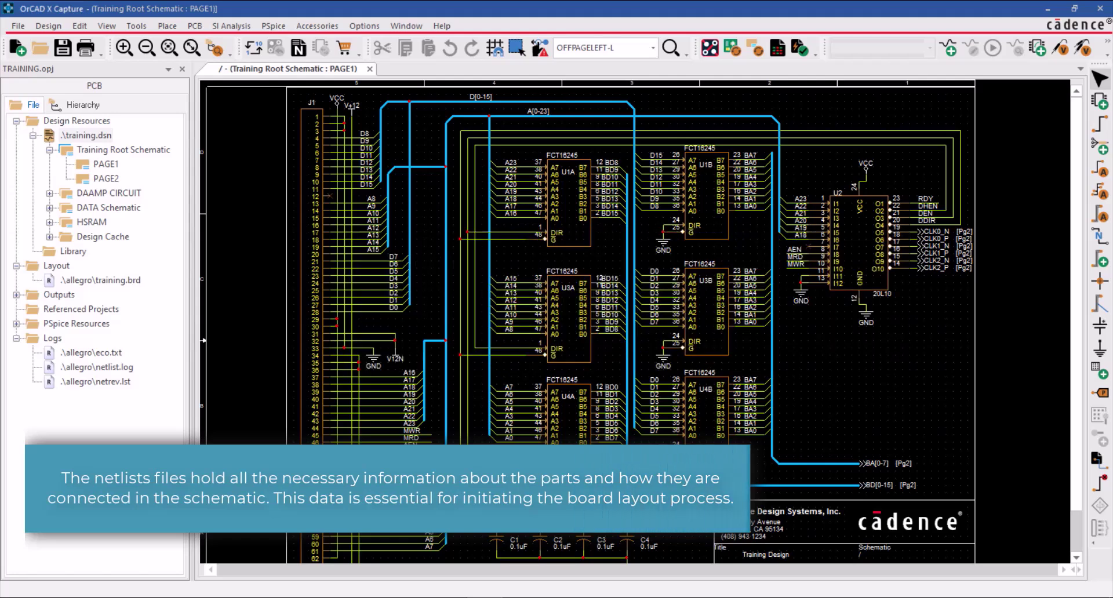
- Start a netlist for training.dsn, using the PCB Footprint property and keeping PCB Editor netlist creation enabled
{"action": "left_click", "coordinate": [86, 135]}
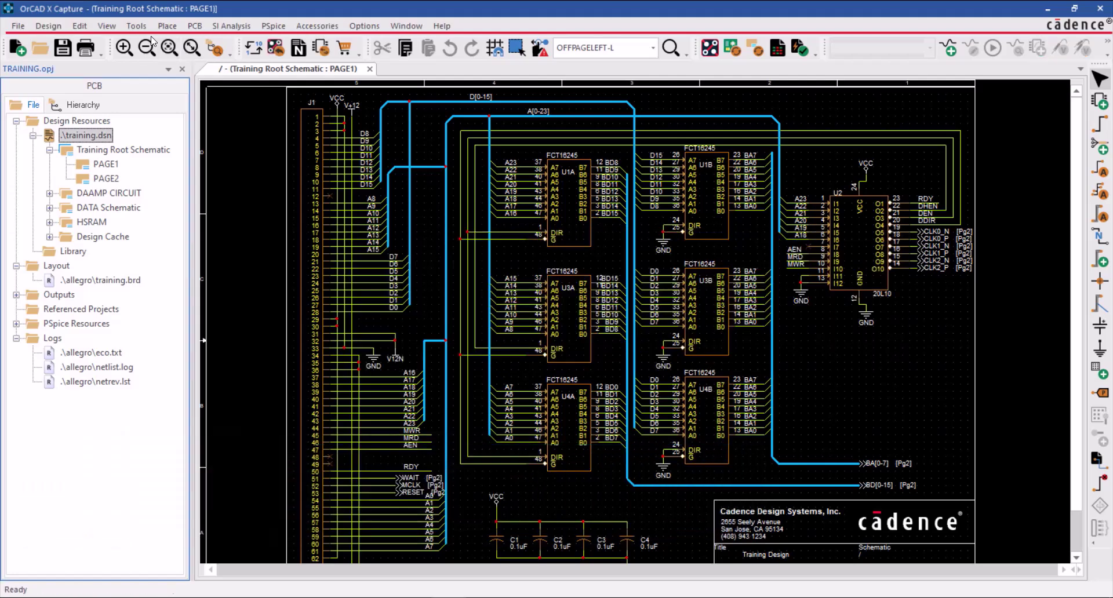
{"action": "left_click", "coordinate": [137, 27]}
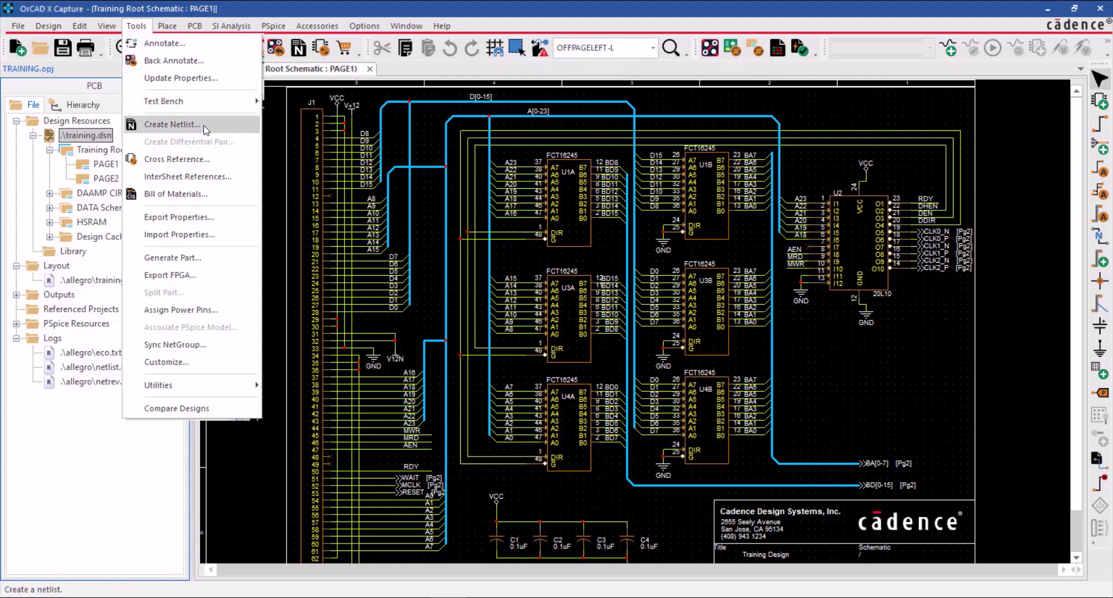
{"action": "left_click", "coordinate": [268, 113]}
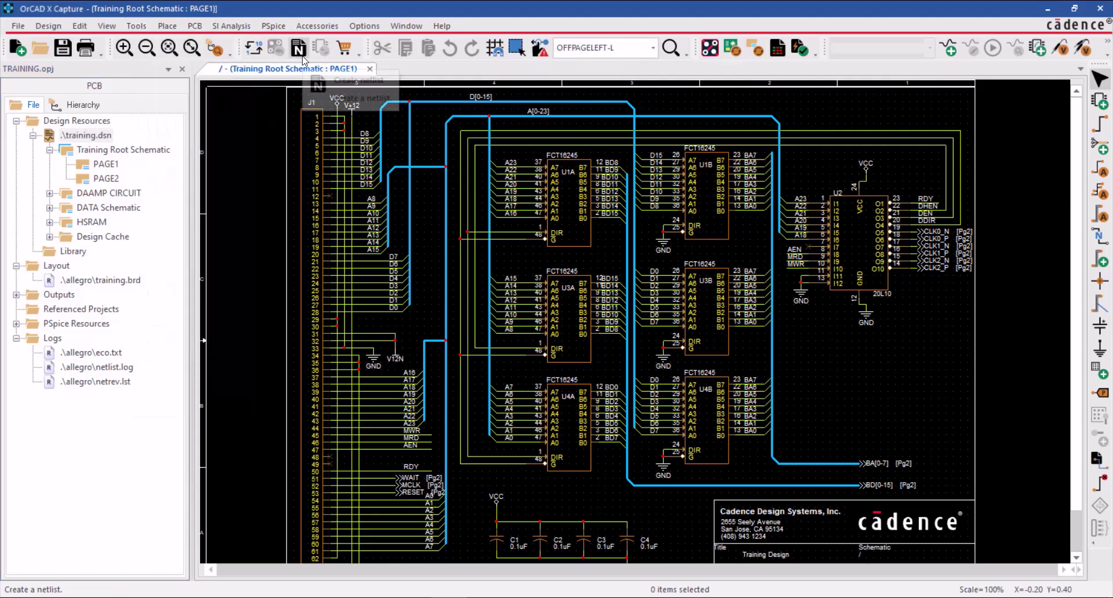
{"action": "left_click", "coordinate": [302, 57]}
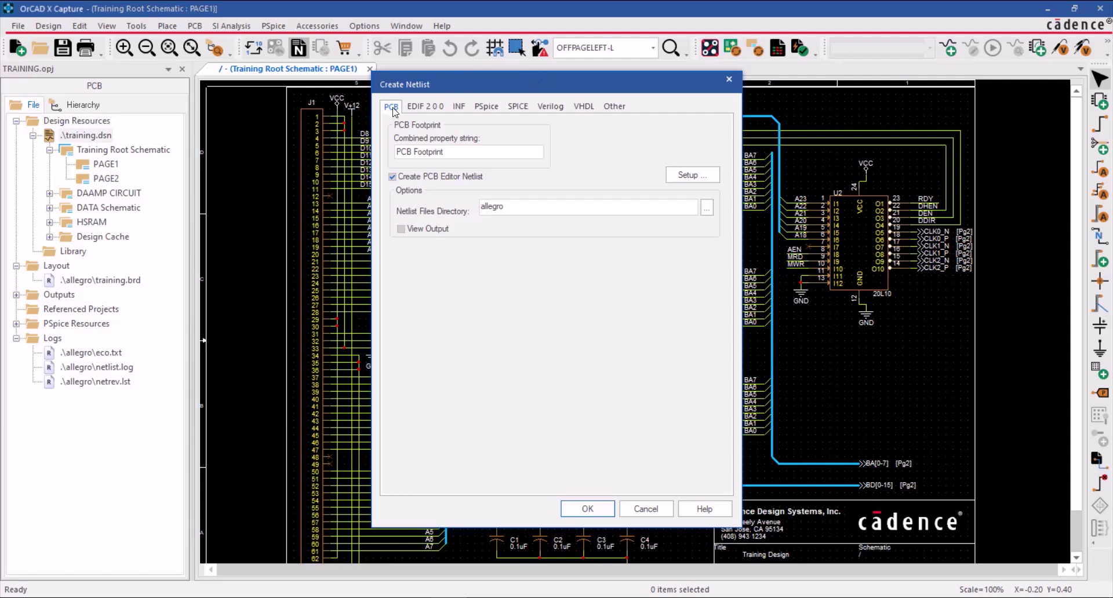
{"action": "left_click_drag", "start_coordinate": [396, 152], "coordinate": [529, 158]}
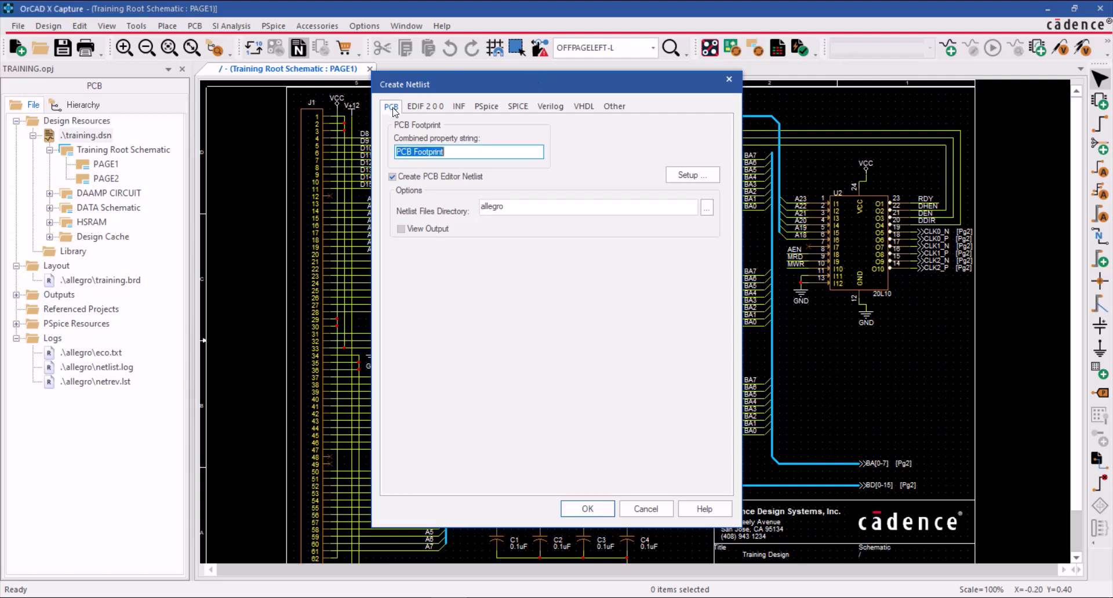
{"action": "left_click", "coordinate": [393, 177]}
{"action": "left_click", "coordinate": [393, 177]}
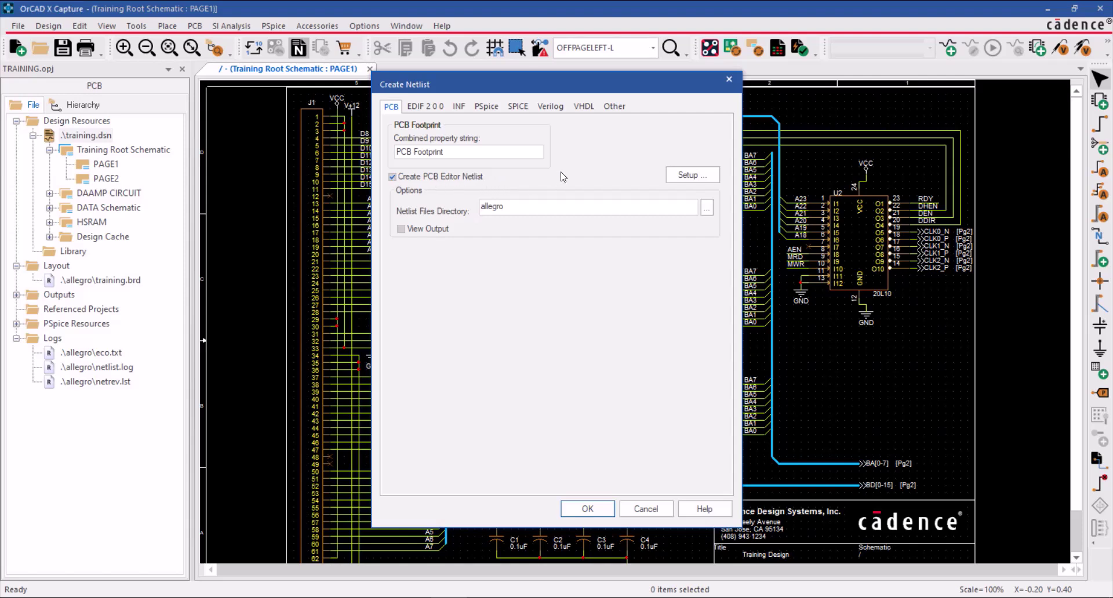
- Review the netlist setup, including the allegro.cfg configuration file, and accept its settings
{"action": "left_click", "coordinate": [703, 175]}
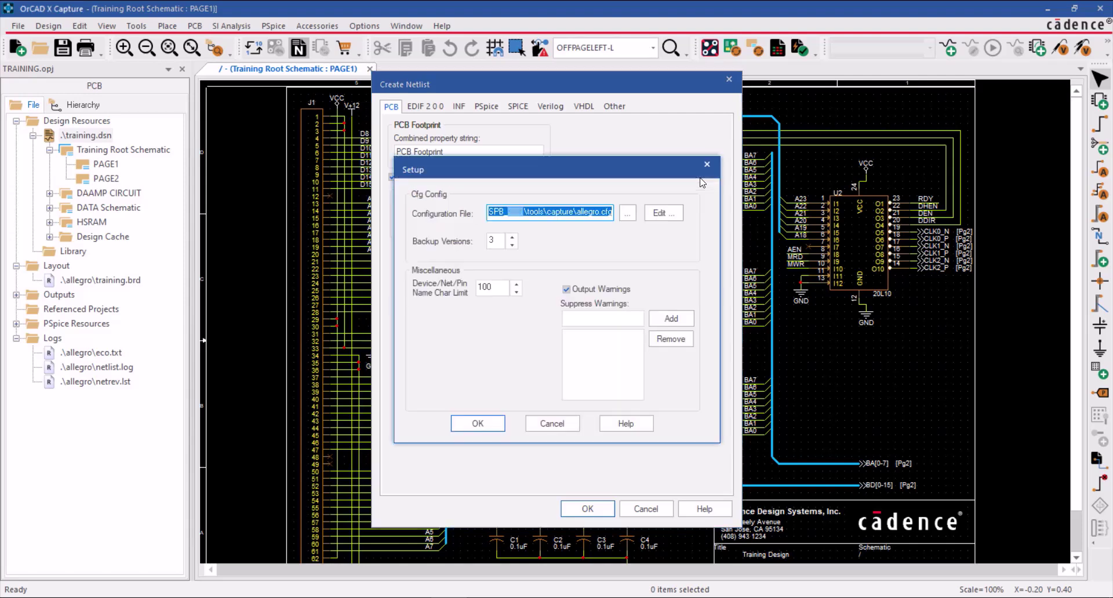
{"action": "left_click", "coordinate": [576, 212]}
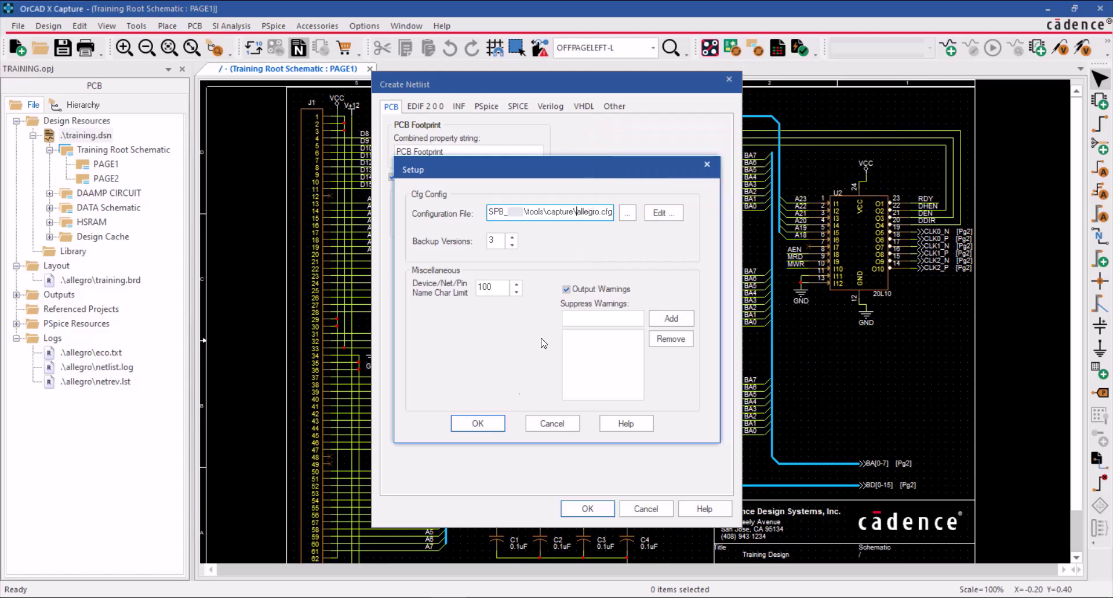
{"action": "left_click", "coordinate": [490, 424]}
- Generate the netlist files in the allegro directory, agreeing to create that directory, and close the netlist log
{"action": "double_click", "coordinate": [509, 206]}
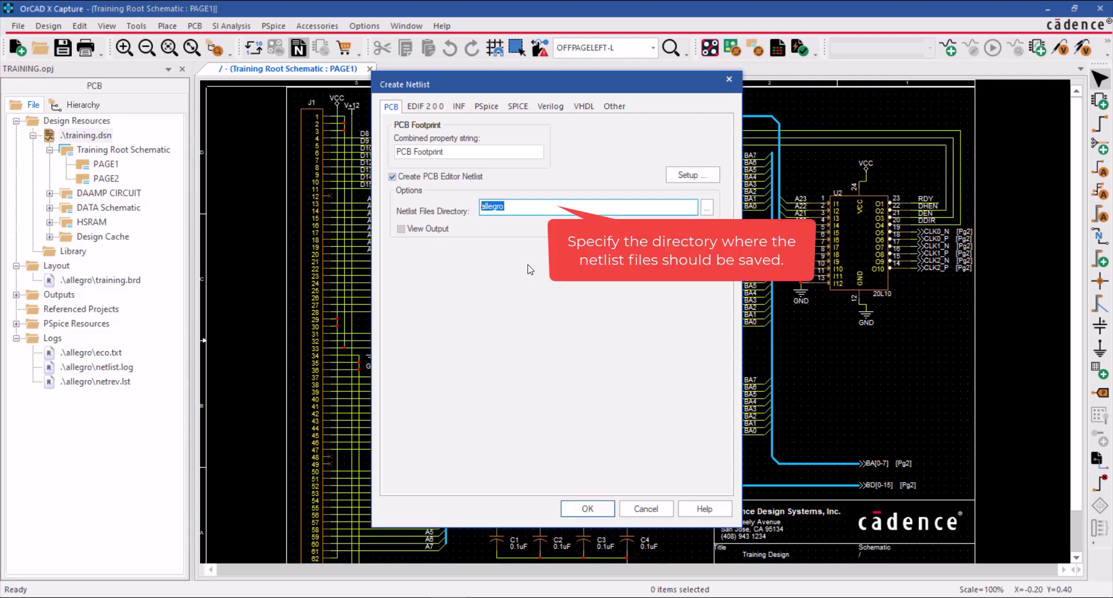
{"action": "key", "text": "Tab"}
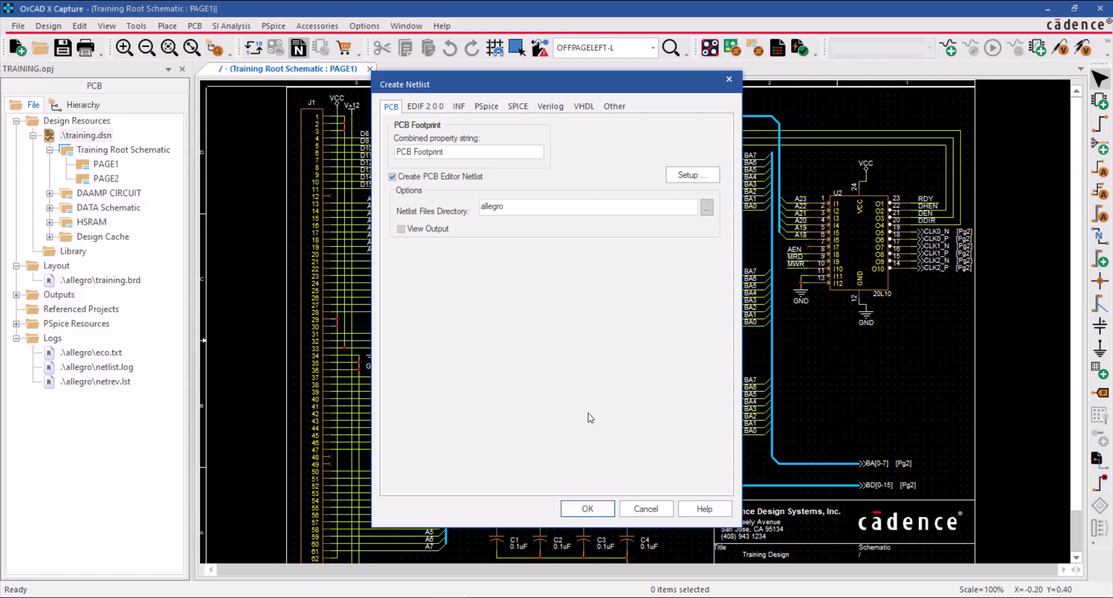
{"action": "left_click", "coordinate": [607, 511]}
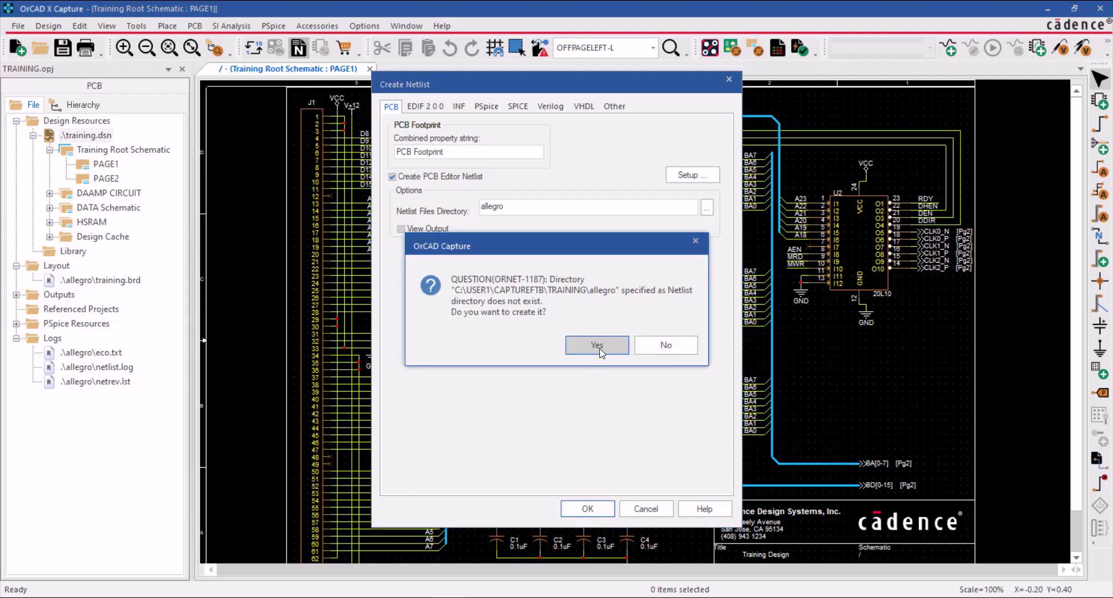
{"action": "left_click", "coordinate": [600, 347]}
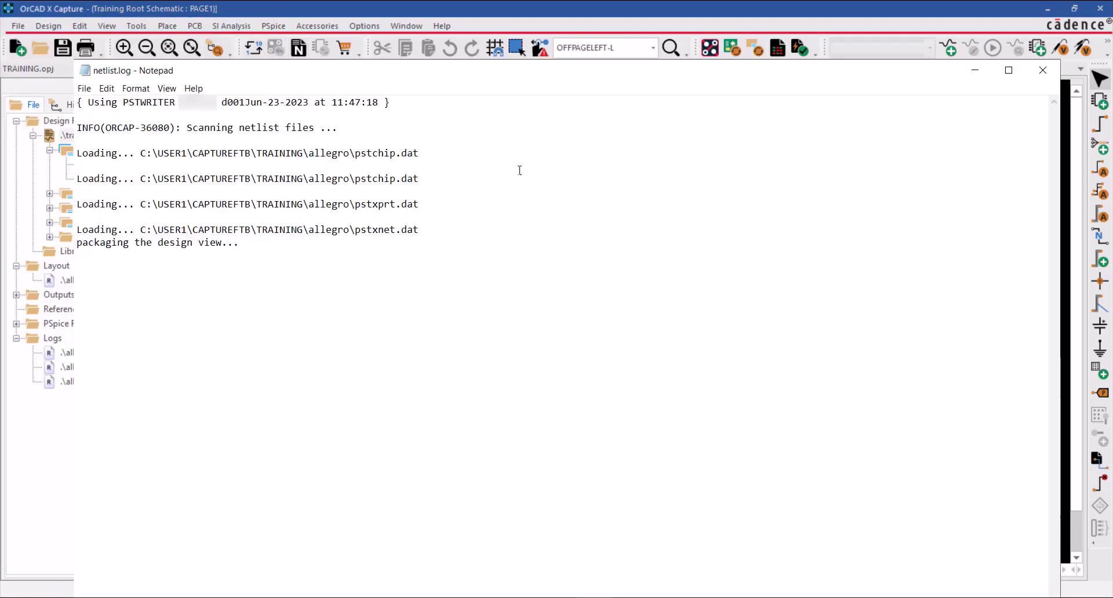
{"action": "left_click", "coordinate": [1041, 71]}
- Show the Session Log window to check the netlist generation output
{"action": "left_click", "coordinate": [106, 25]}
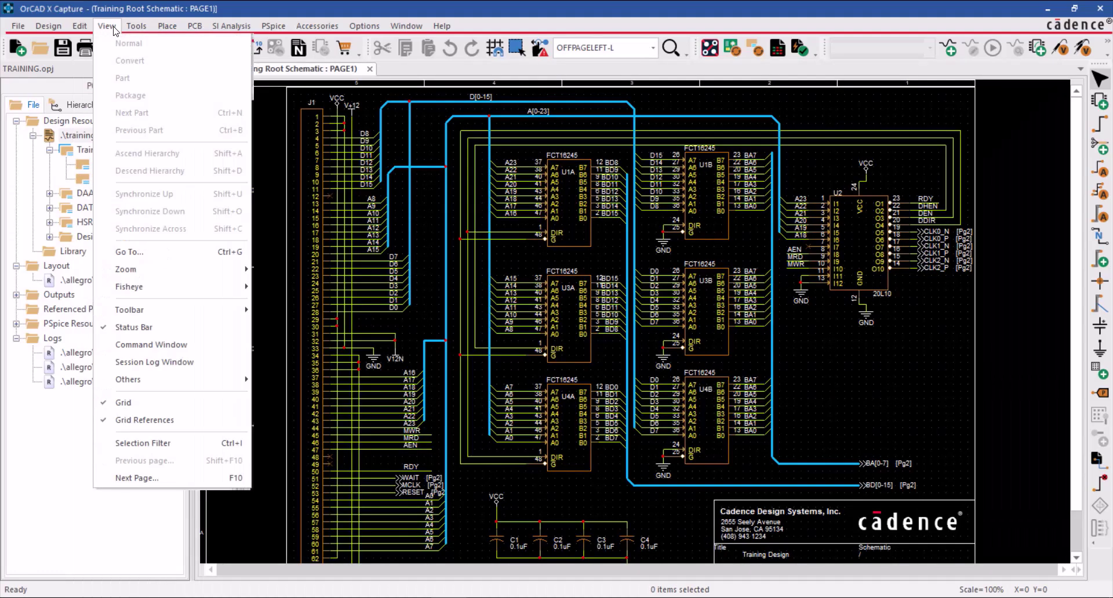
{"action": "left_click", "coordinate": [166, 364]}
{"action": "left_click", "coordinate": [340, 482]}
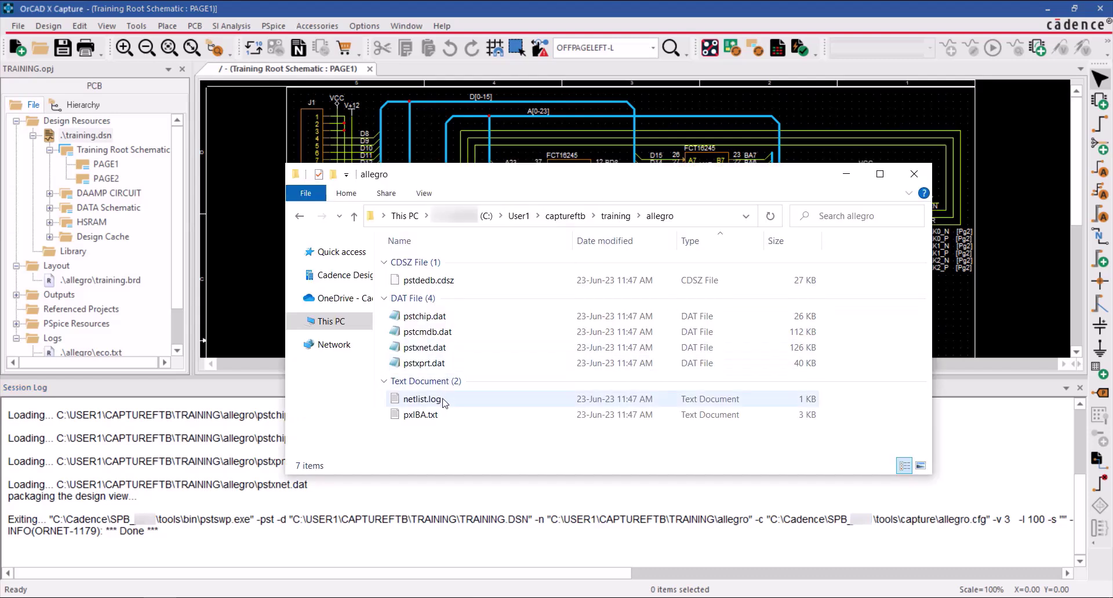
- Examine netlist.log and pstchip.dat in the project's allegro folder, then minimize the folder window
{"action": "double_click", "coordinate": [442, 401]}
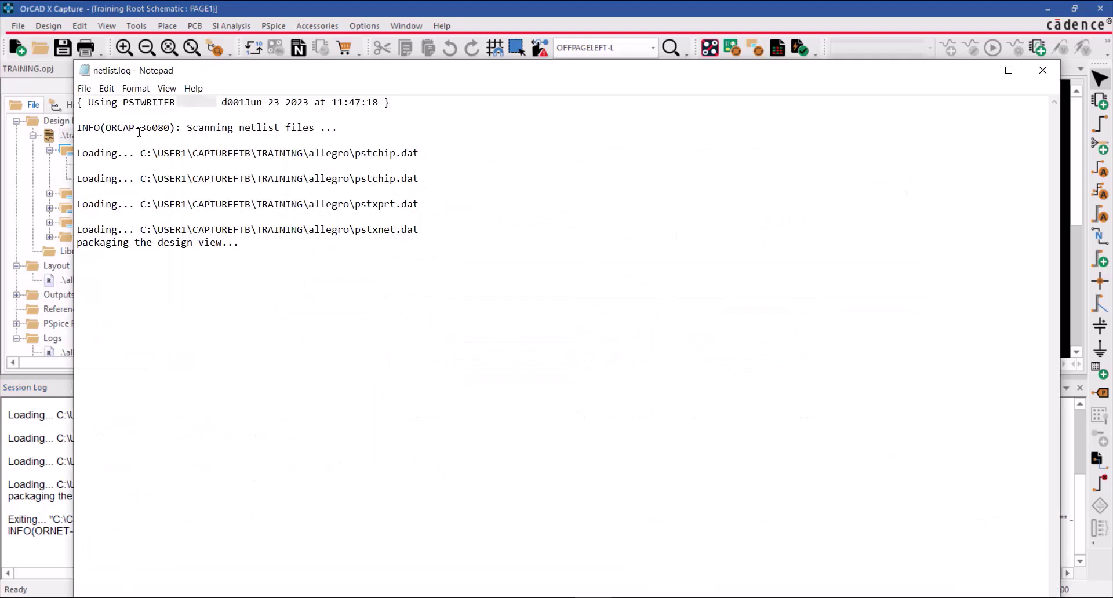
{"action": "left_click", "coordinate": [1041, 70]}
{"action": "double_click", "coordinate": [429, 316]}
{"action": "left_click", "coordinate": [1041, 70]}
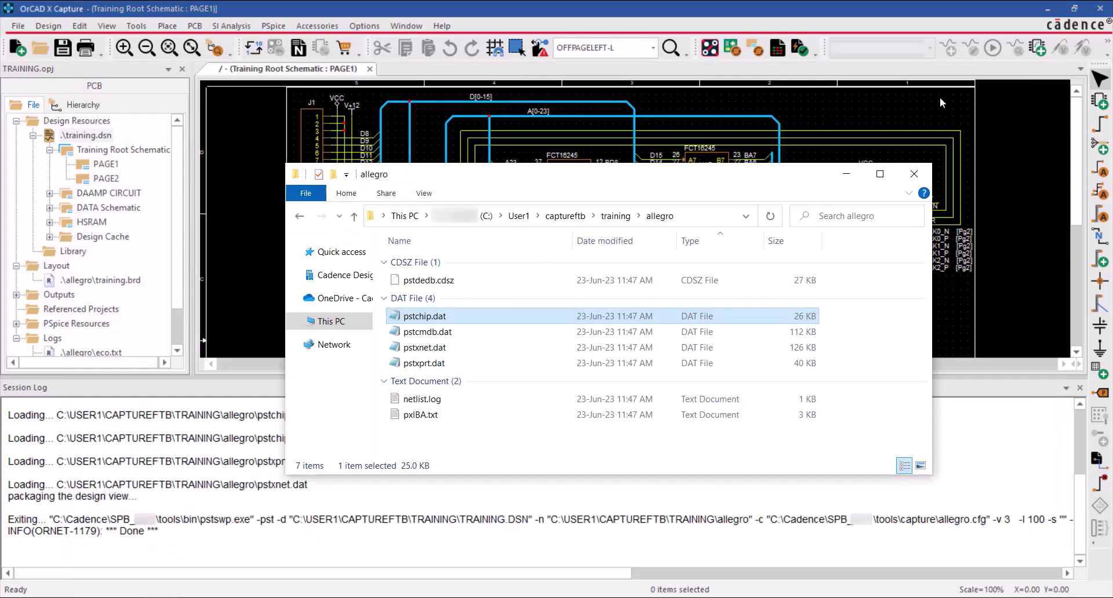
{"action": "left_click", "coordinate": [847, 173]}
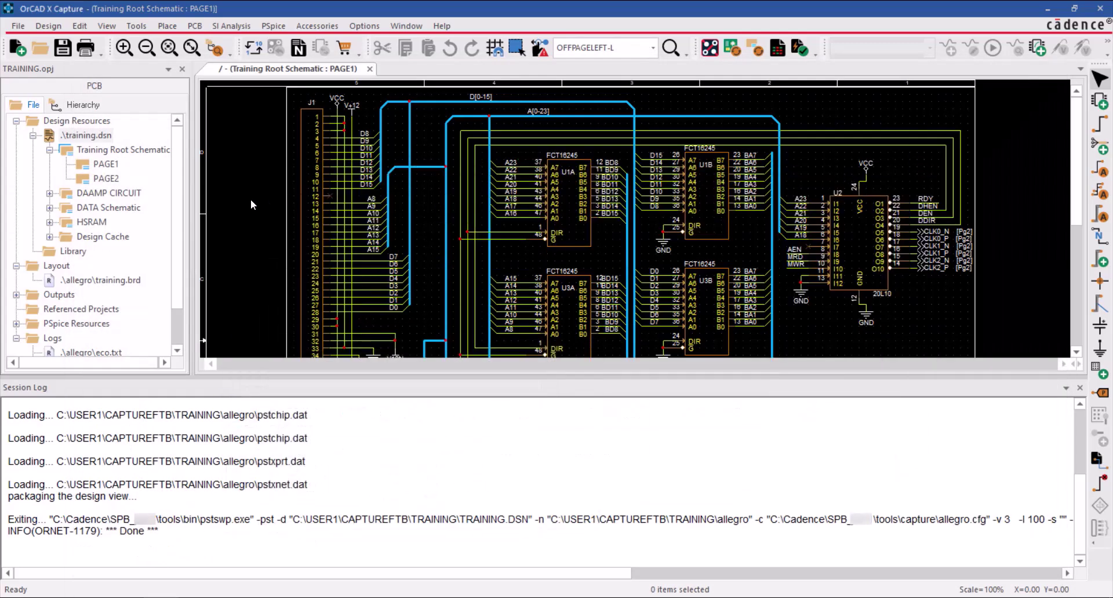
- Start a new layout for training.dsn and choose allegro as its PCB layout folder
{"action": "left_click", "coordinate": [97, 139]}
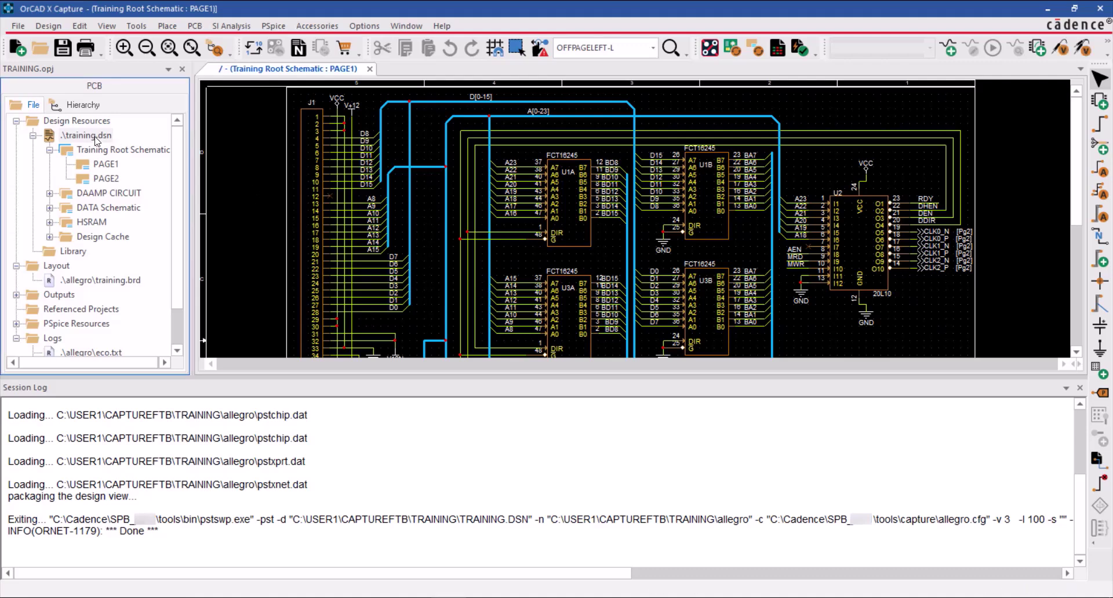
{"action": "left_click", "coordinate": [191, 28]}
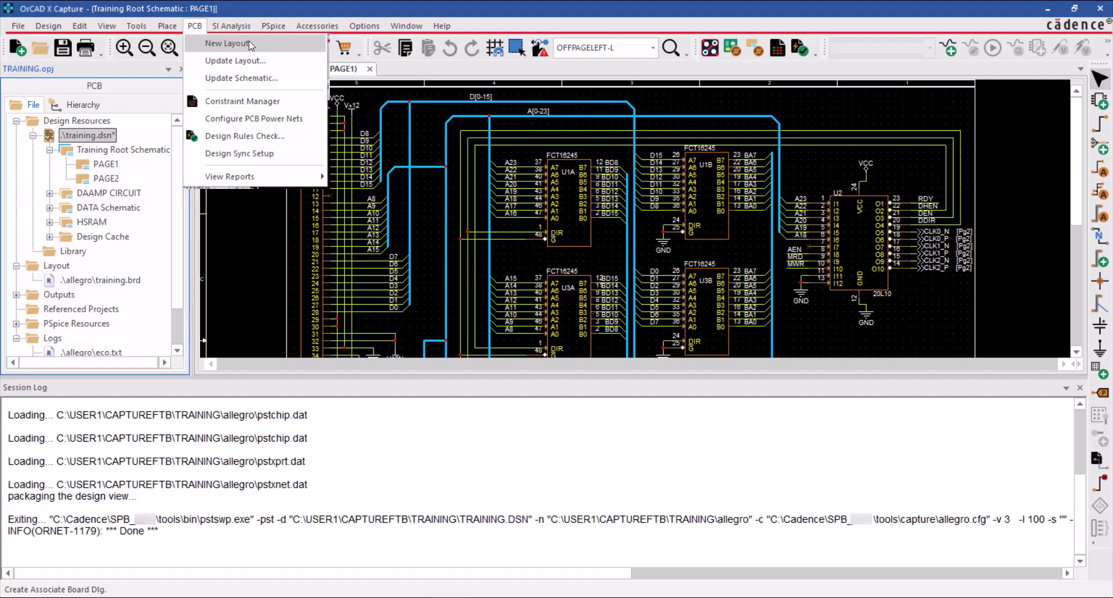
{"action": "left_click", "coordinate": [248, 43]}
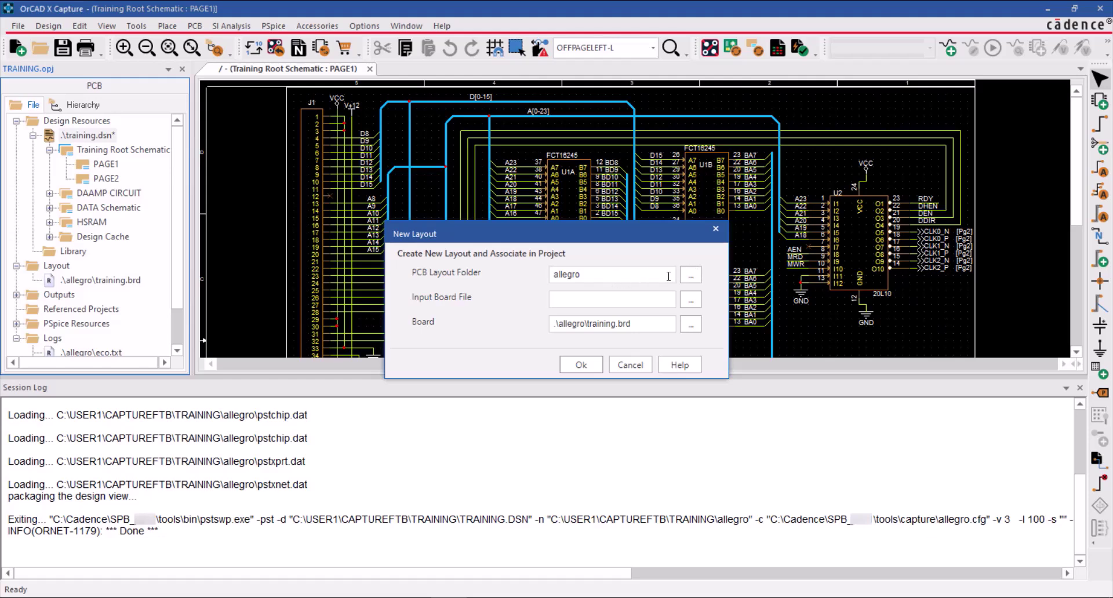
{"action": "left_click", "coordinate": [691, 281]}
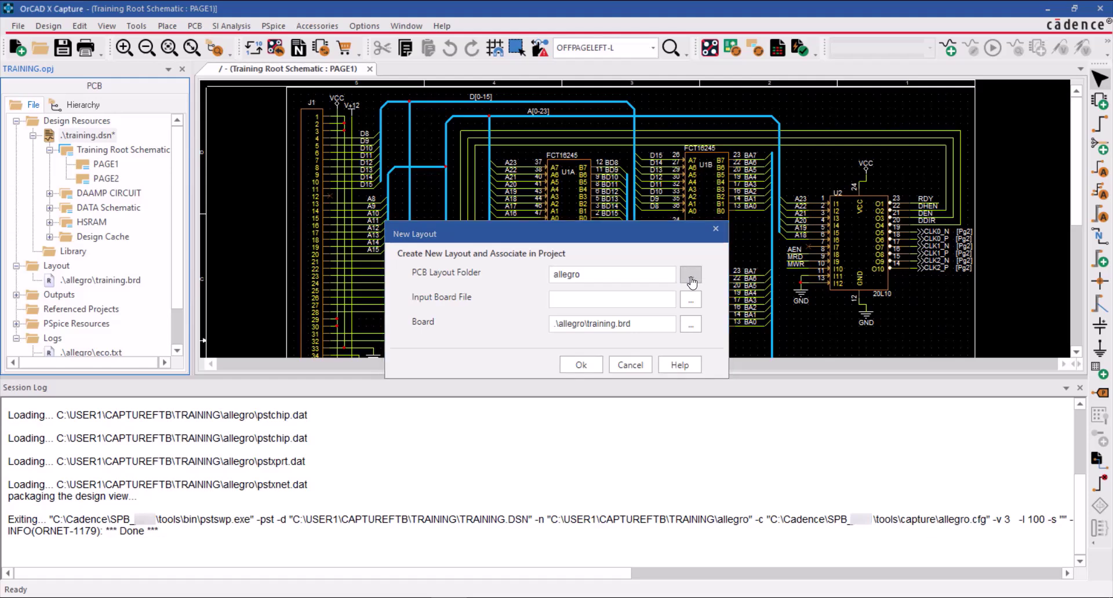
{"action": "double_click", "coordinate": [590, 375]}
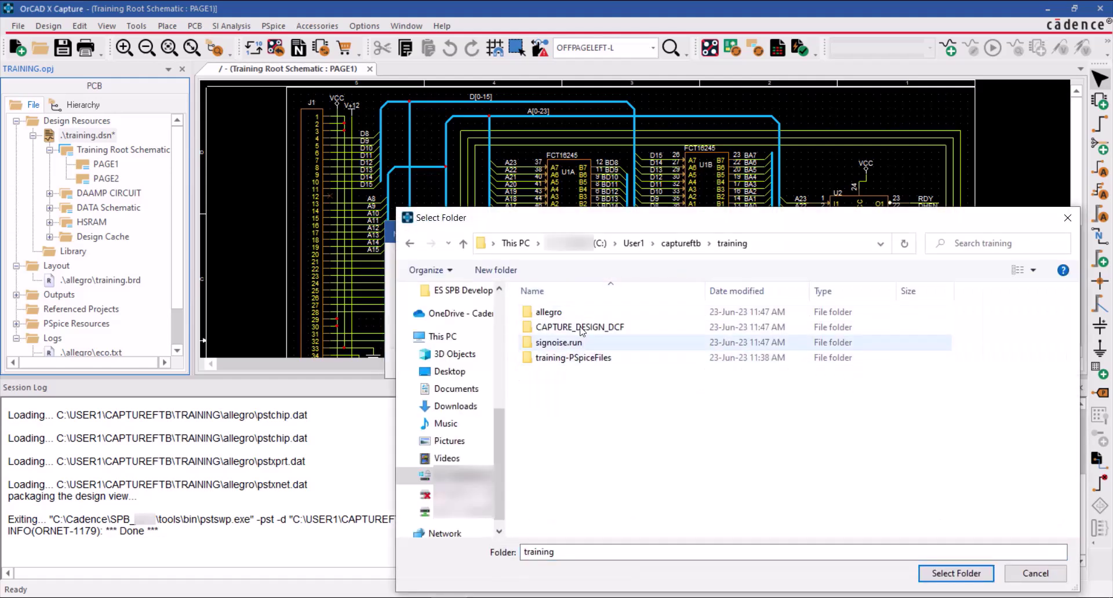
{"action": "left_click", "coordinate": [545, 312]}
{"action": "left_click", "coordinate": [956, 574]}
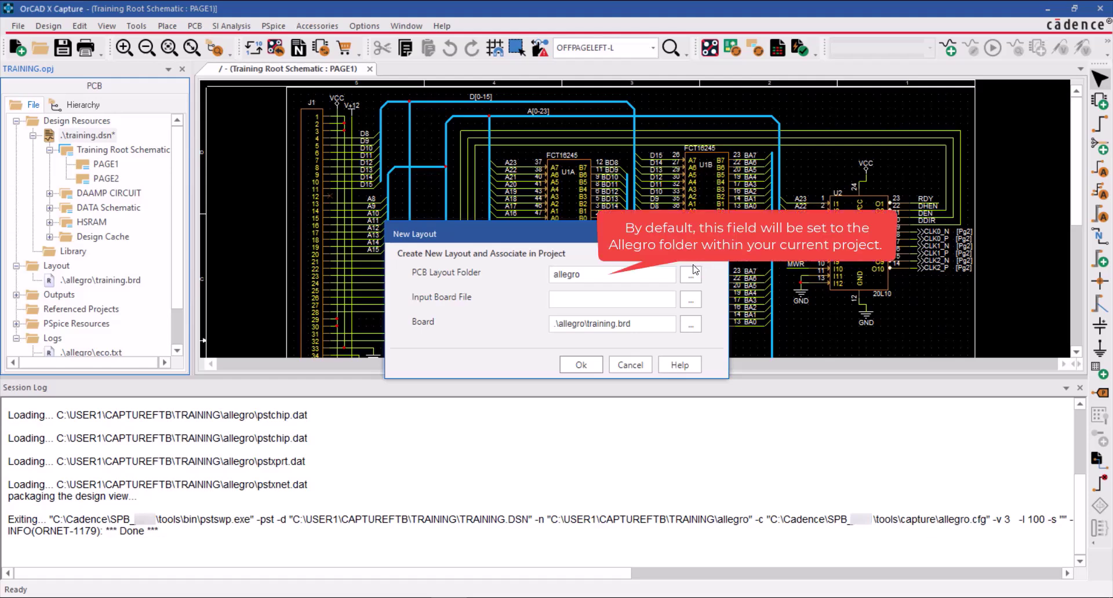
- Choose cds_master.brd from the site\pcb folder as the input board file for the new layout
{"action": "left_click", "coordinate": [609, 299]}
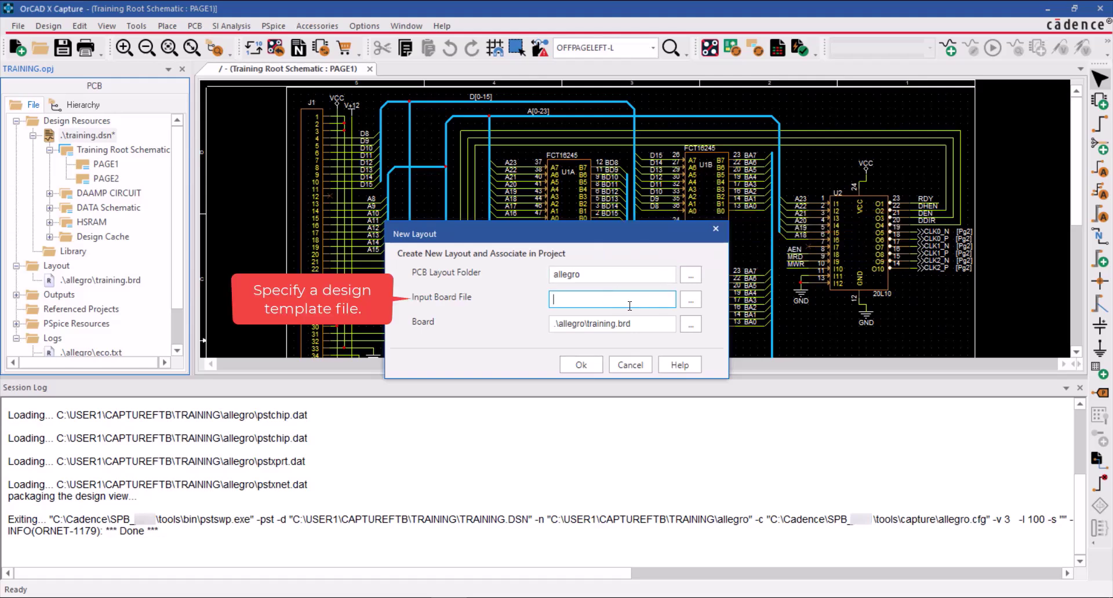
{"action": "left_click", "coordinate": [692, 306]}
{"action": "left_click", "coordinate": [692, 306]}
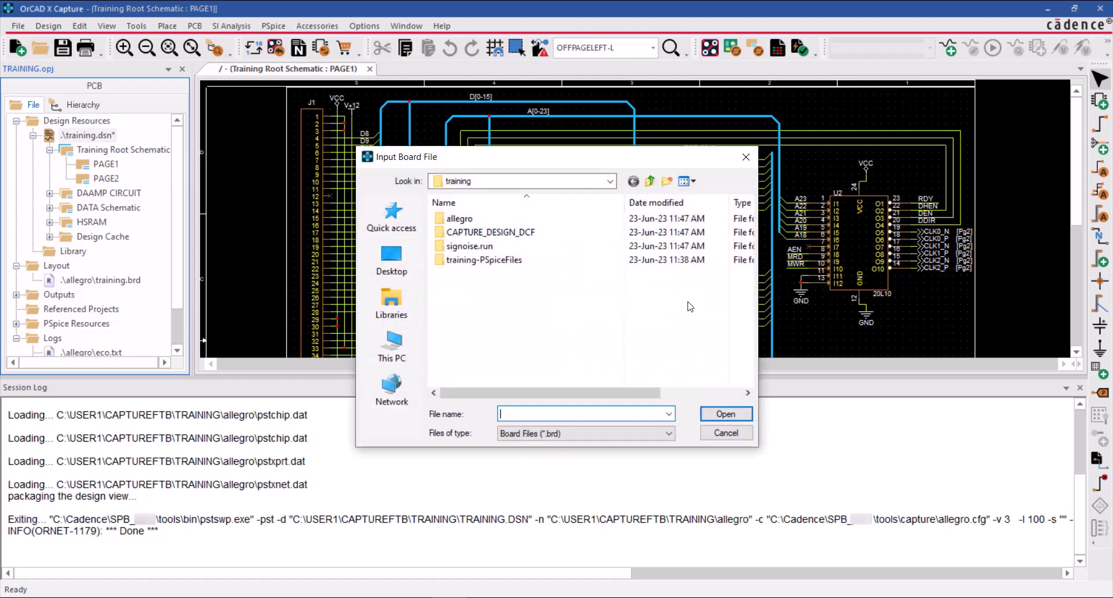
{"action": "left_click", "coordinate": [650, 182]}
{"action": "double_click", "coordinate": [508, 260]}
{"action": "double_click", "coordinate": [458, 218]}
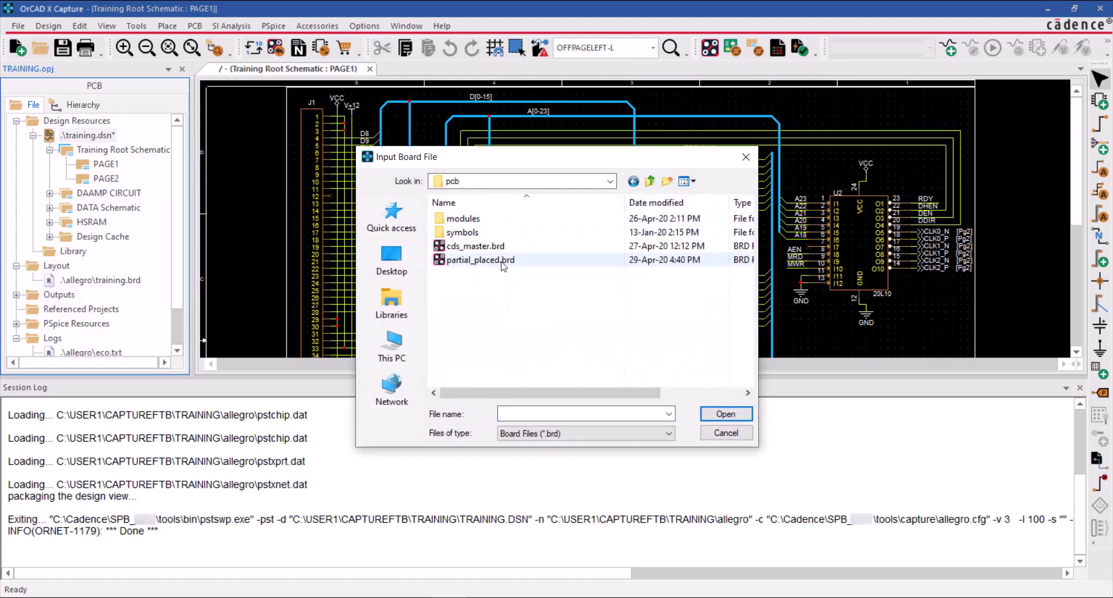
{"action": "double_click", "coordinate": [469, 247]}
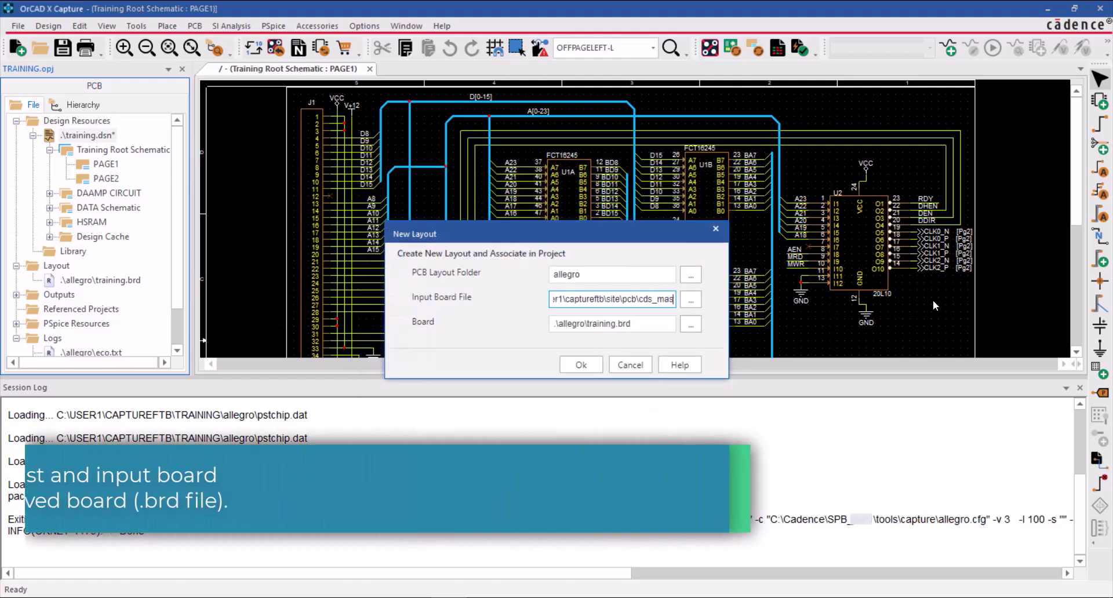
- Widen the New Layout dialog to show the full paths and generate the board as .\allegro\training.brd
{"action": "left_click", "coordinate": [663, 322]}
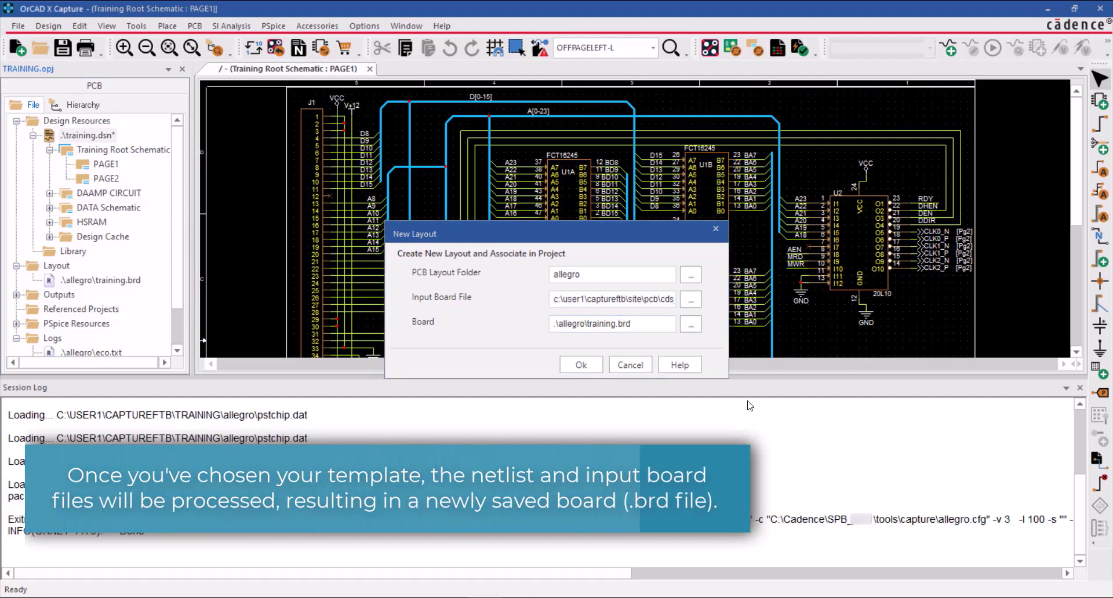
{"action": "left_click_drag", "start_coordinate": [728, 380], "coordinate": [832, 380]}
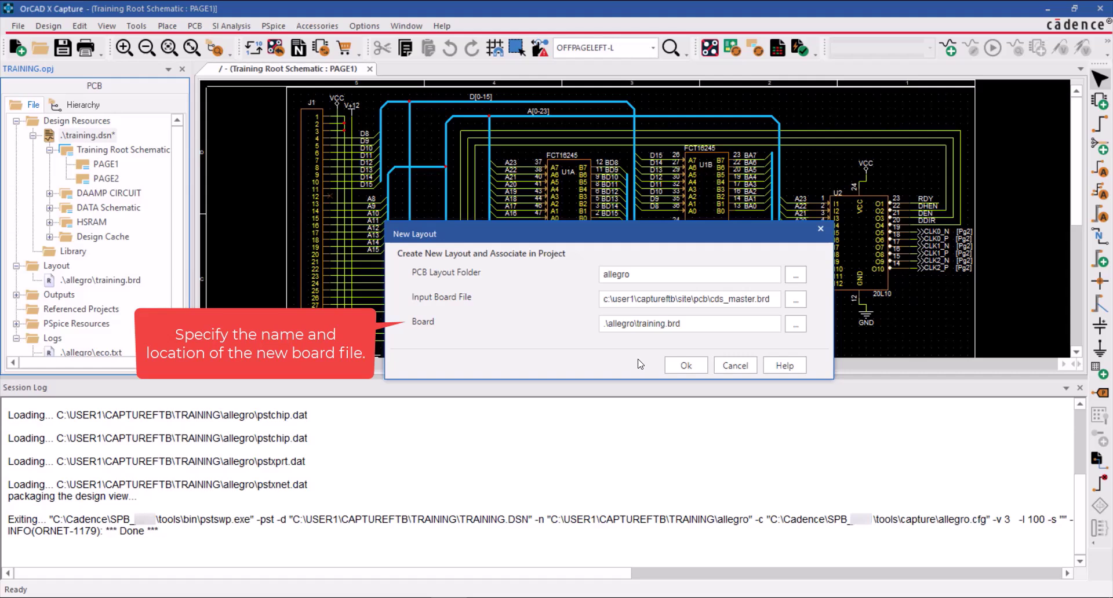
{"action": "left_click", "coordinate": [702, 369]}
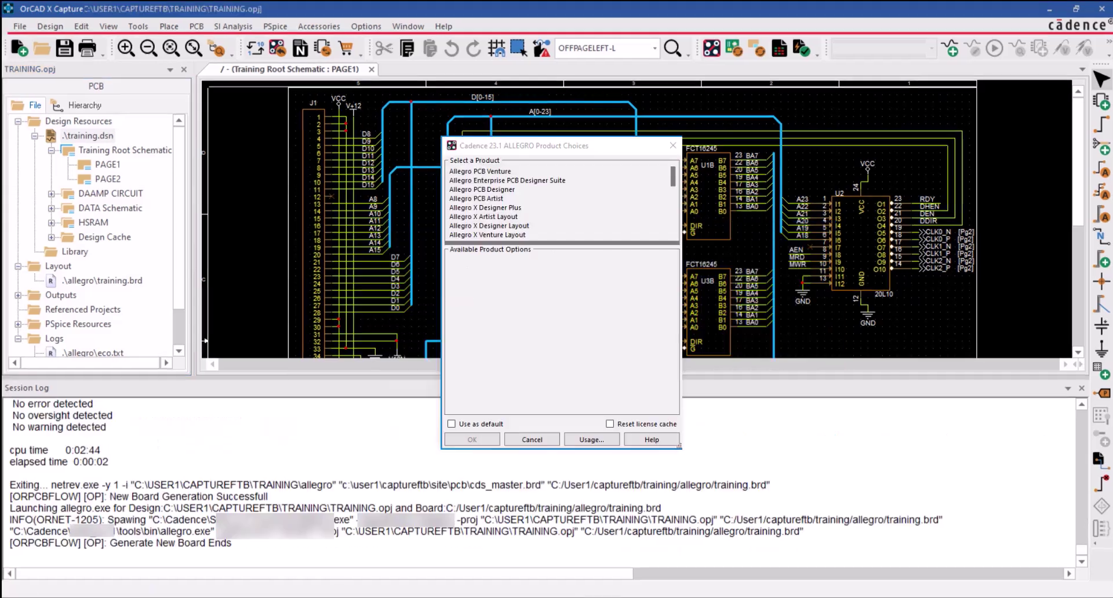
- Choose Allegro PCB Designer as the default product and open the new board in it
{"action": "left_click", "coordinate": [542, 322]}
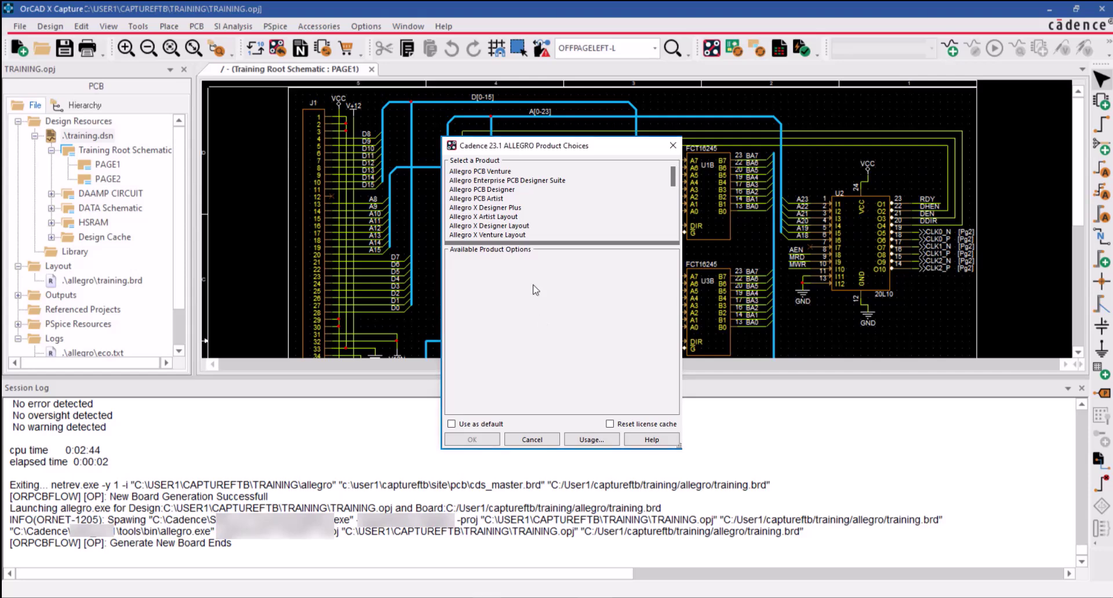
{"action": "left_click", "coordinate": [503, 190]}
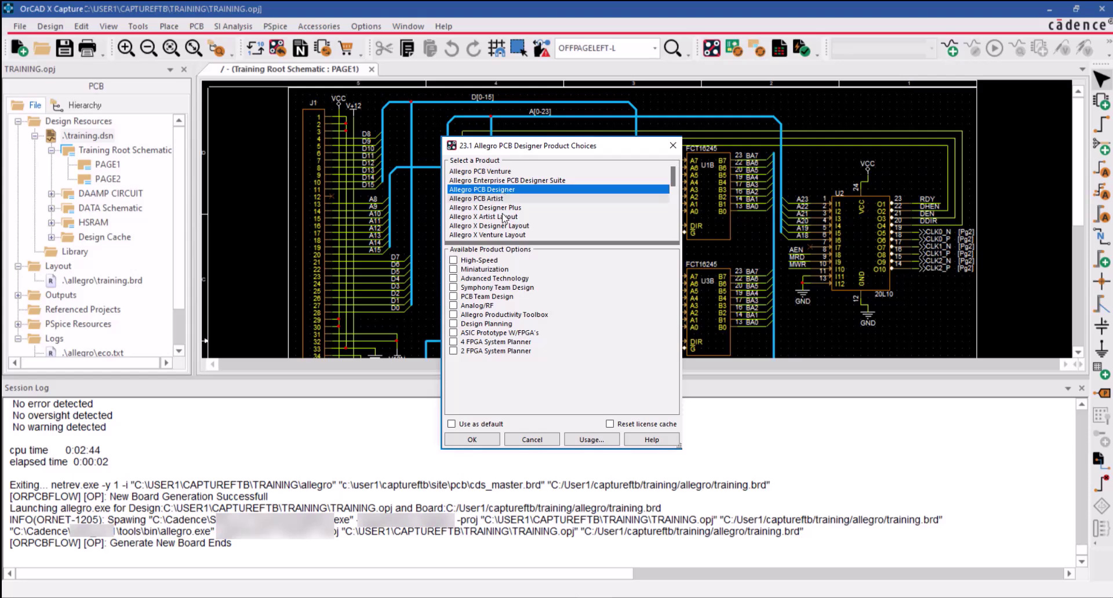
{"action": "left_click", "coordinate": [454, 428]}
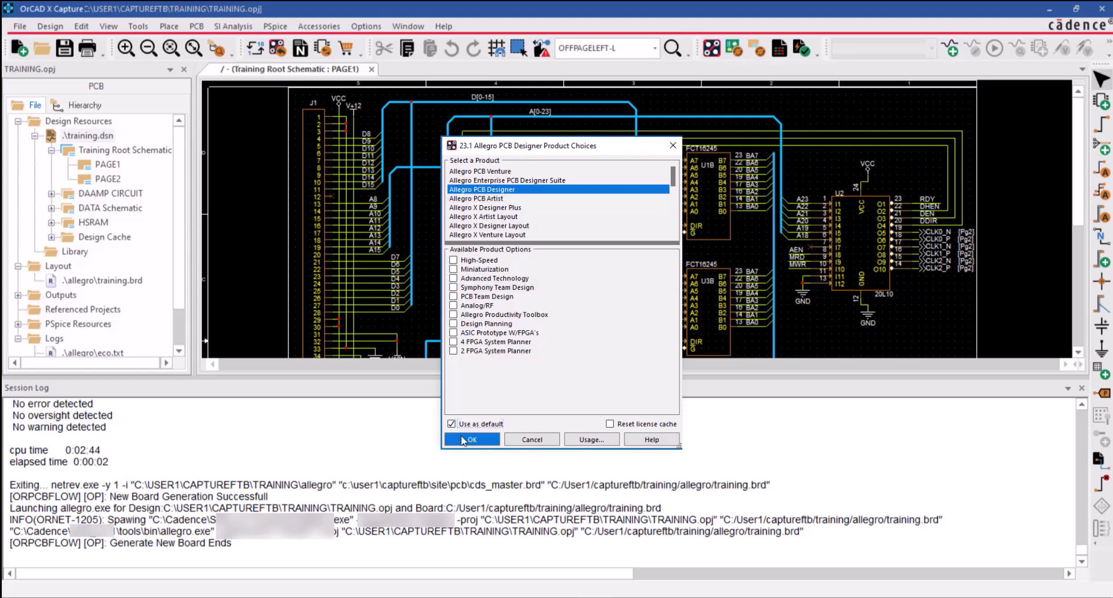
{"action": "left_click", "coordinate": [462, 439]}
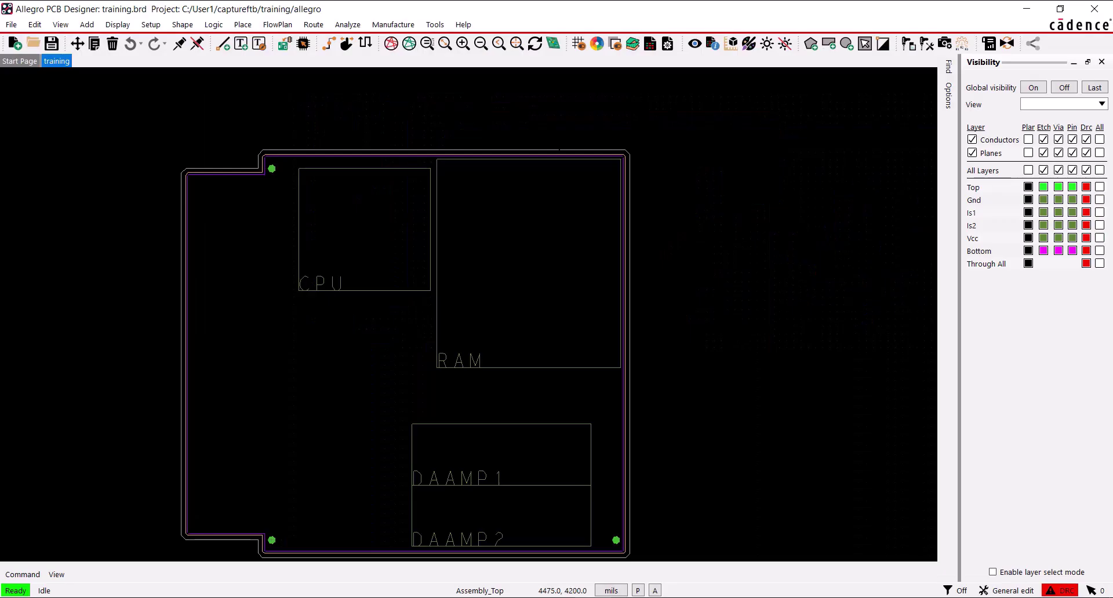
- Open the board's design status to check unplaced symbols and unrouted nets
{"action": "left_click", "coordinate": [127, 26]}
{"action": "left_click", "coordinate": [127, 66]}
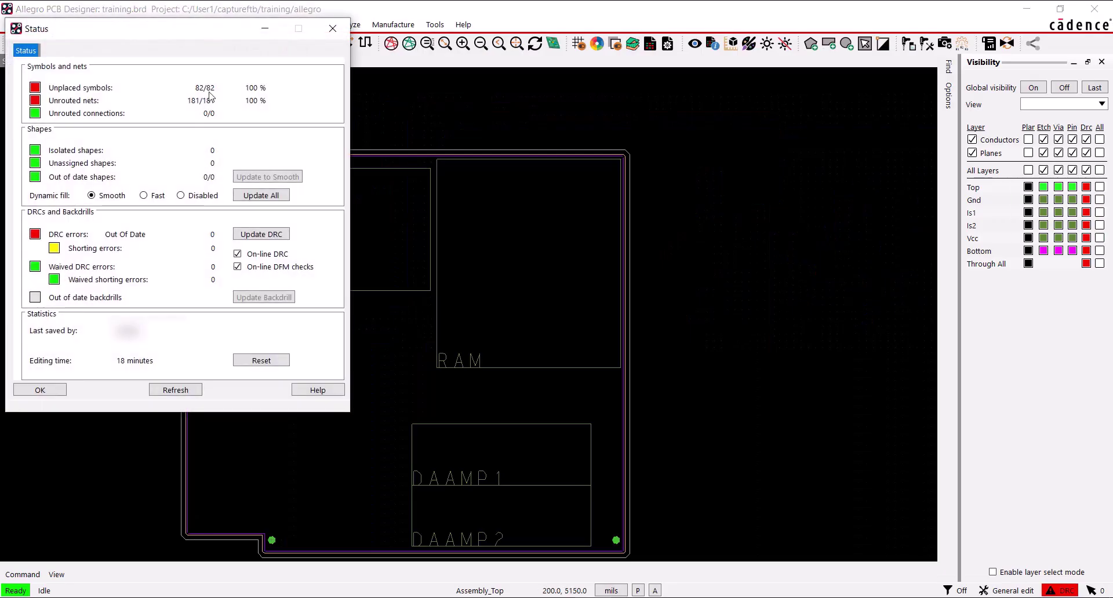